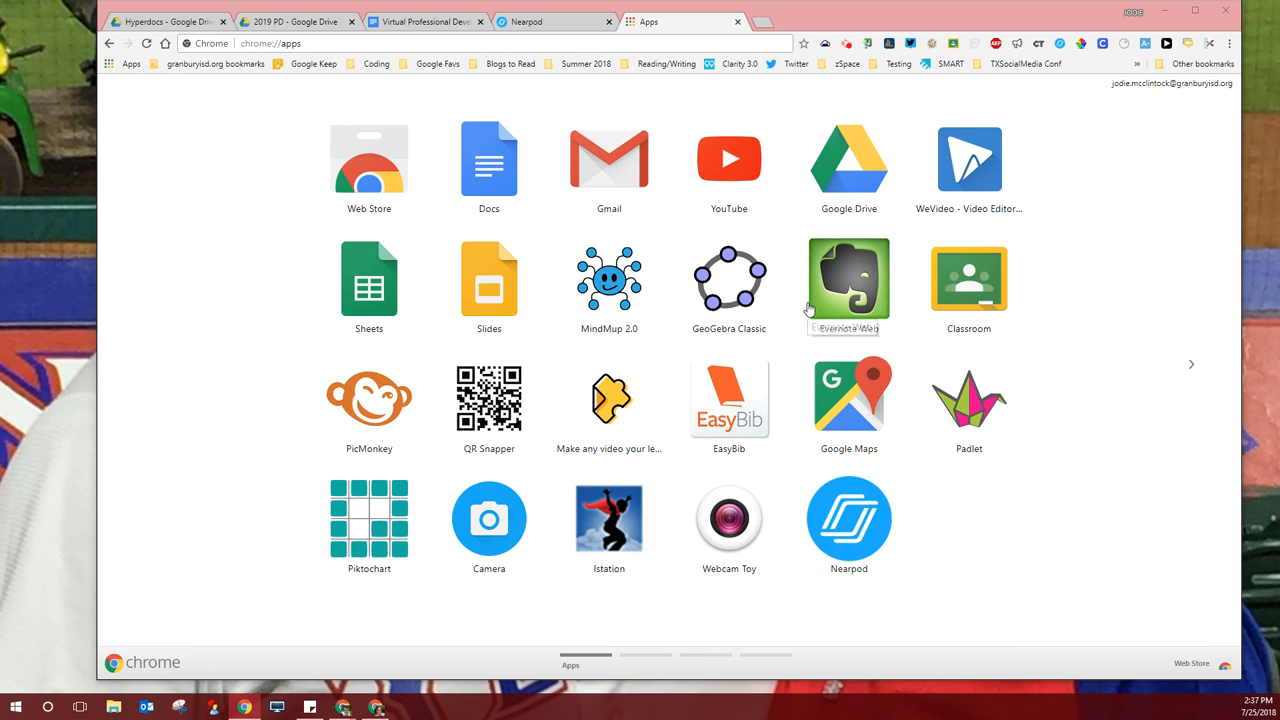
Open Google Drive and create a blank Google Docs document in the shared "0 Demo items" folder, accepting the folder's sharing permissions.
left_click(851, 168)
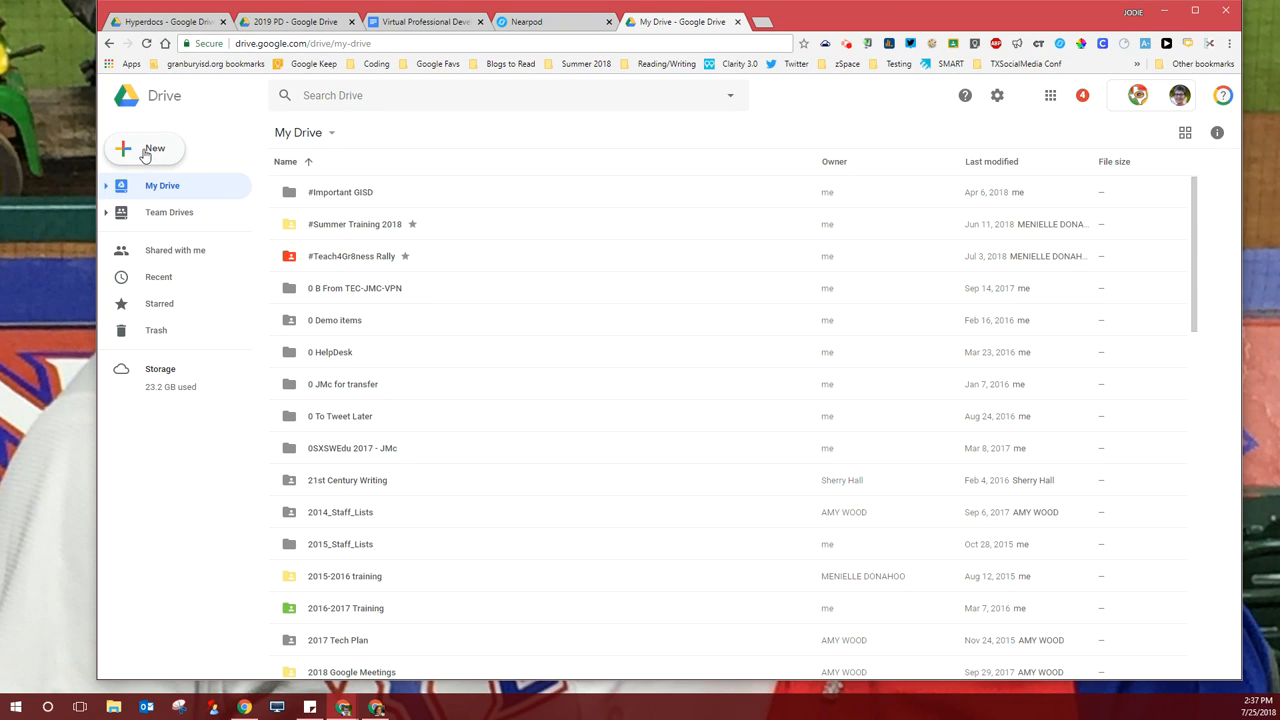
double_click(323, 320)
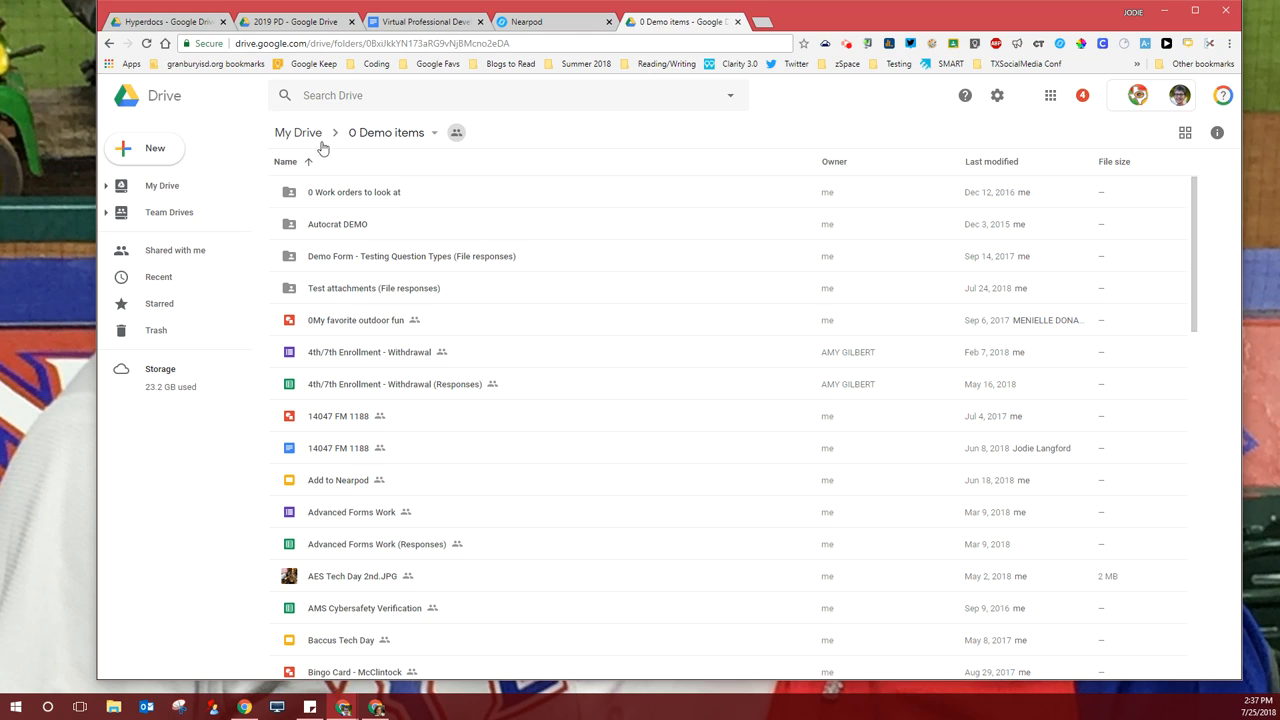
left_click(151, 152)
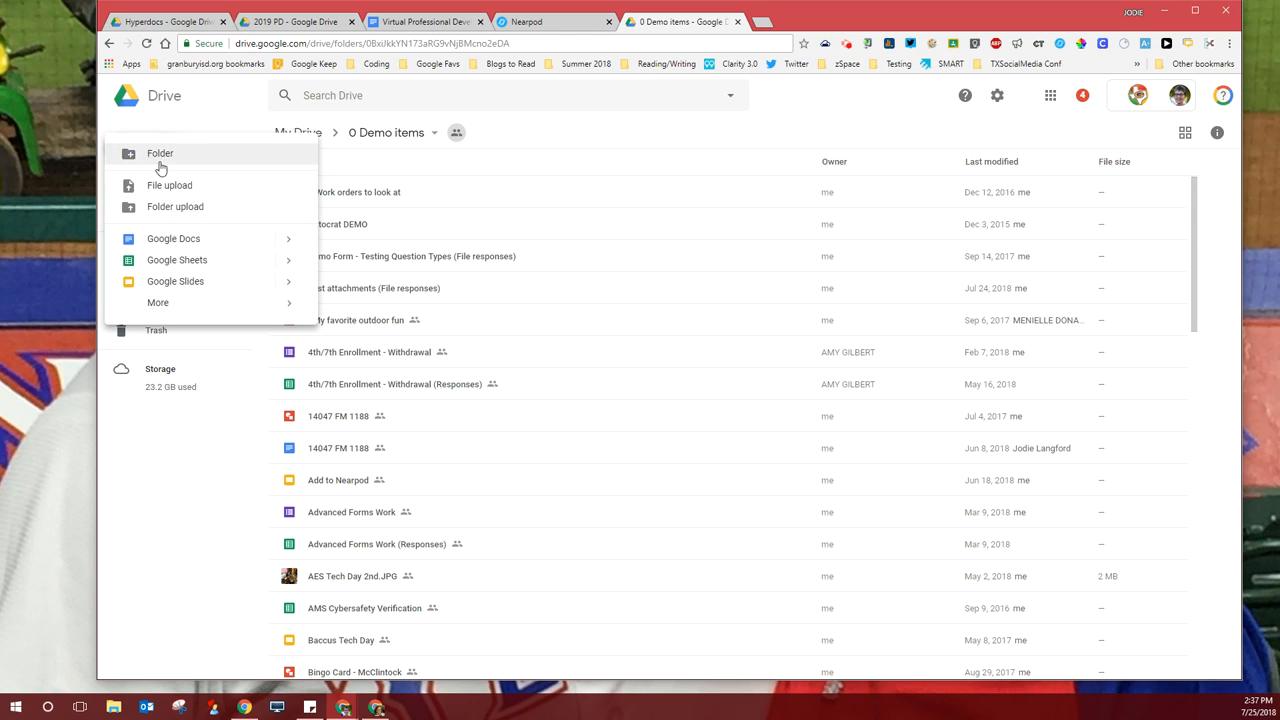
left_click(195, 240)
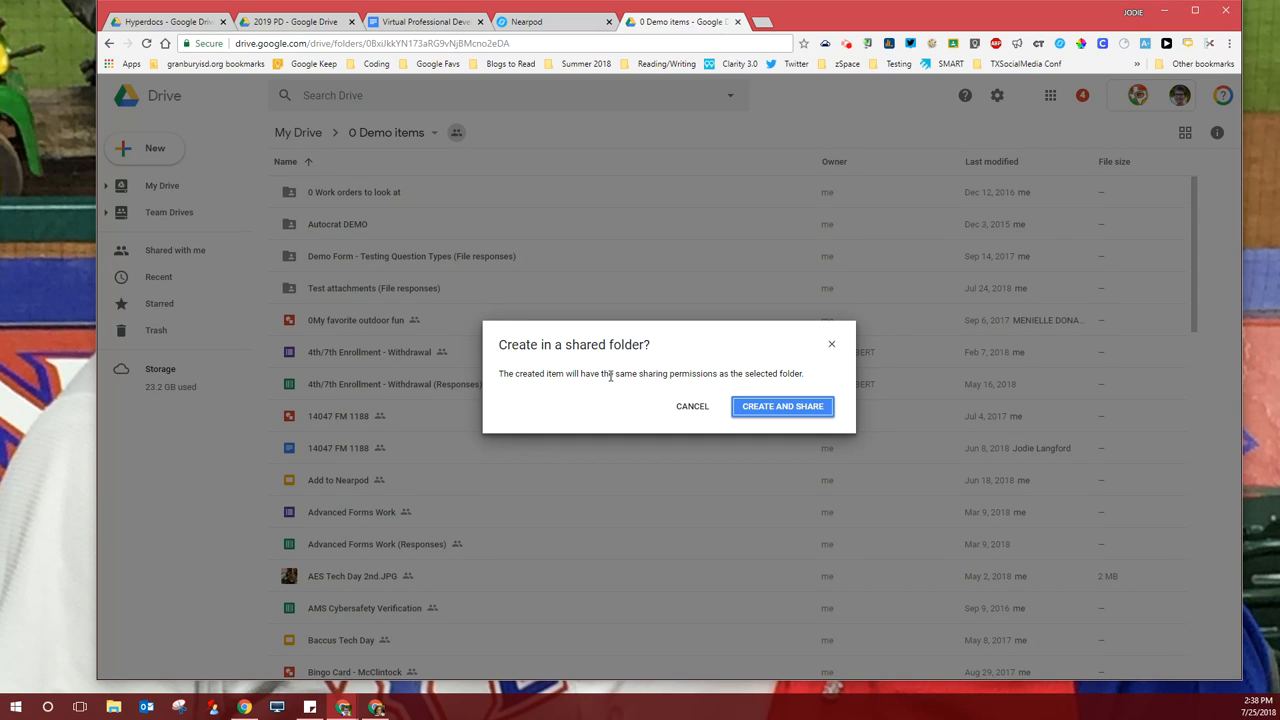
left_click(799, 409)
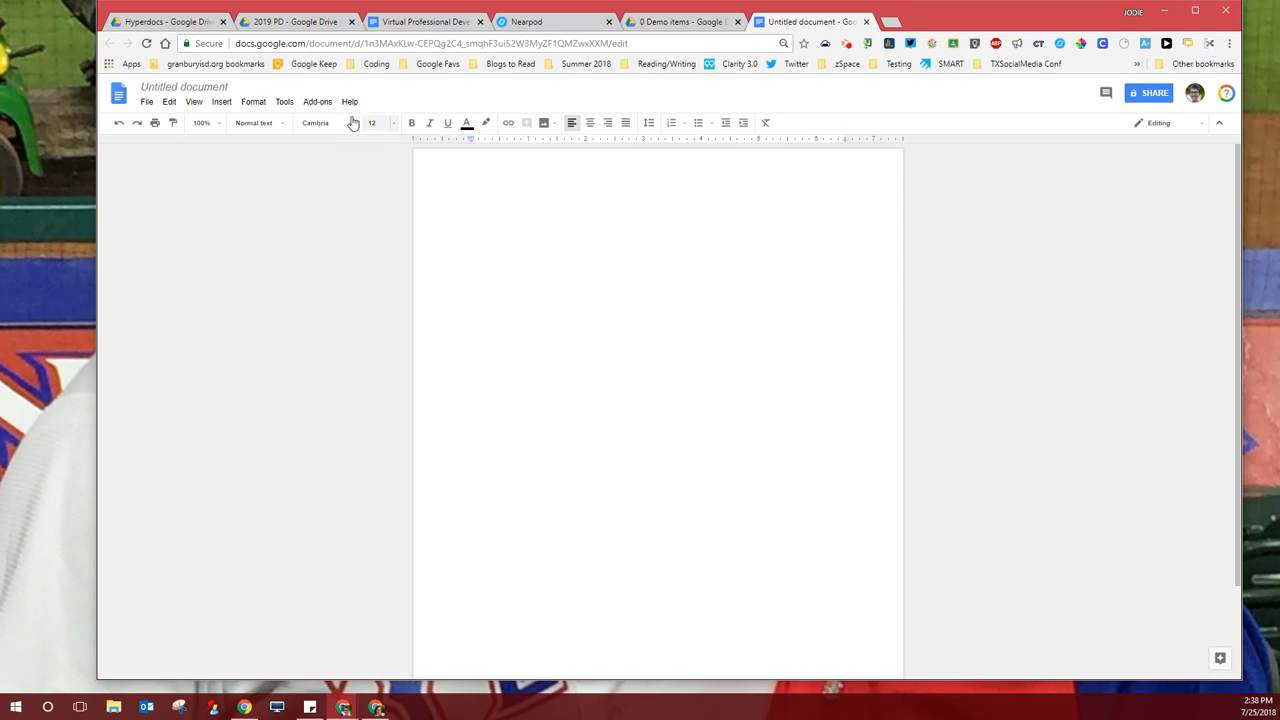
Rename the untitled document as "Google Docs Training".
left_click(229, 87)
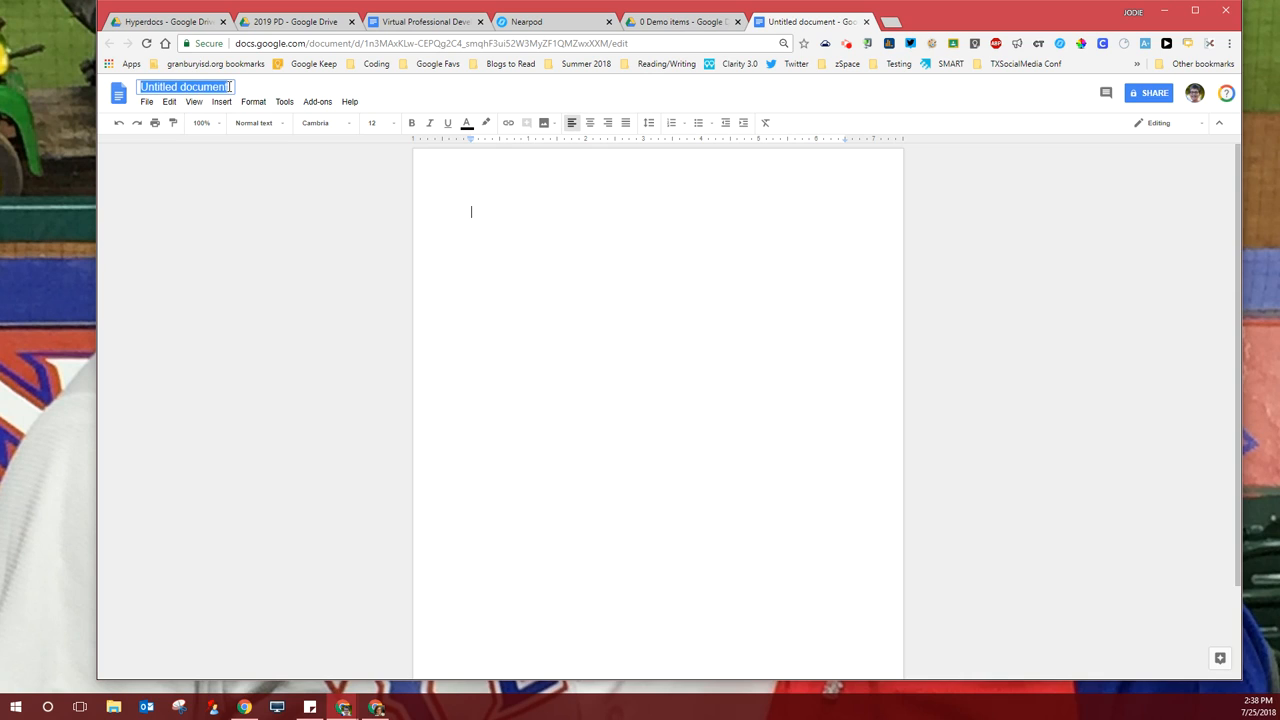
type("Googl")
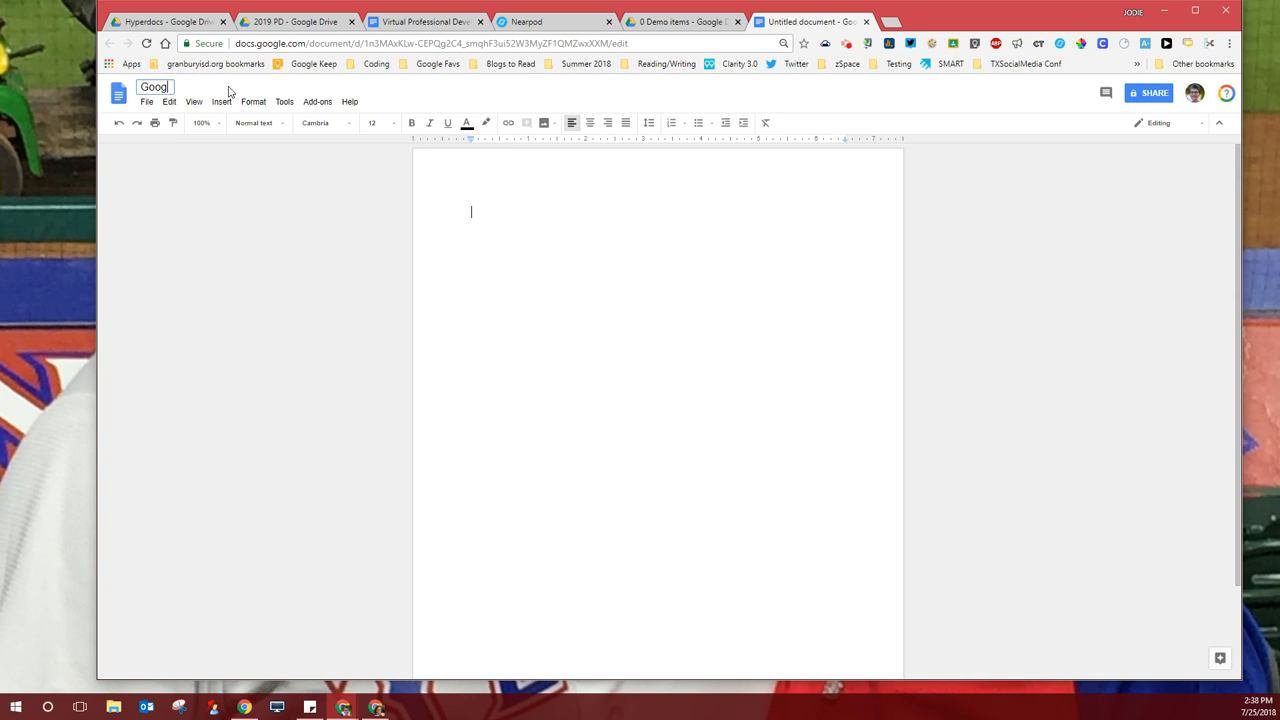
type("e Docs Training")
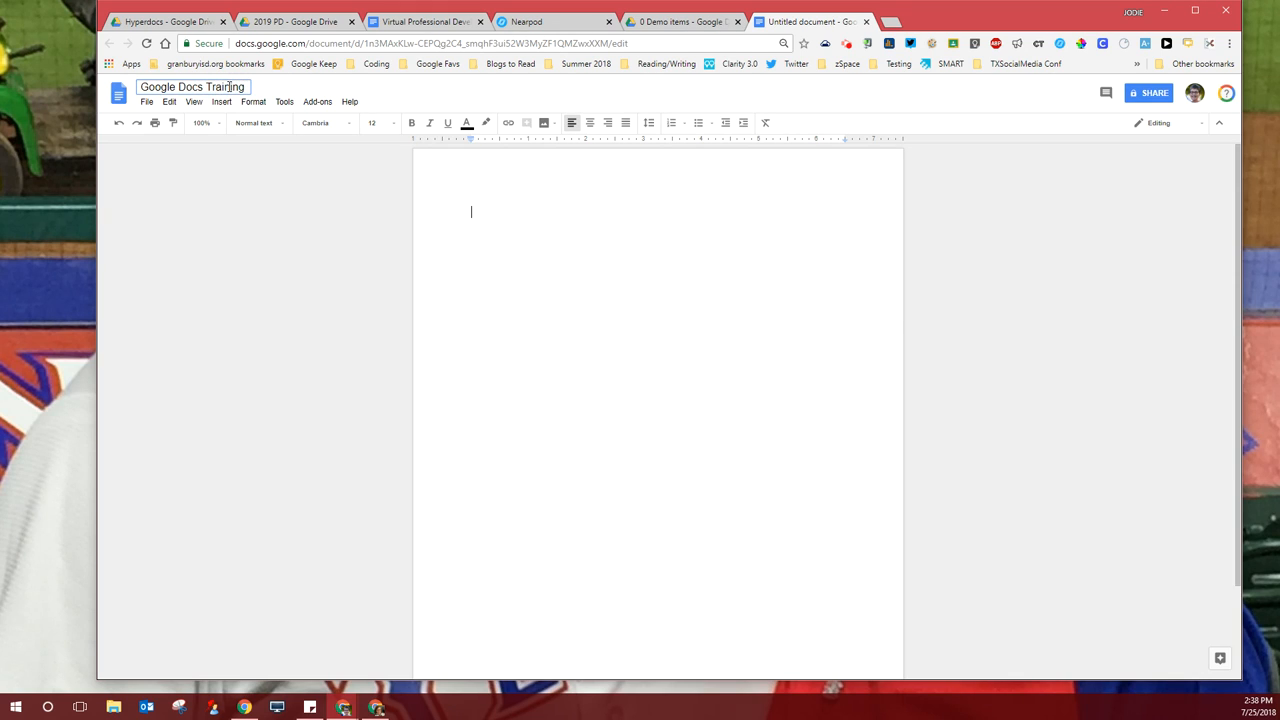
Write numbered item "Collaborative" in the document body with sub-items "Multiple people", "Real time changes" and "Eliminates the need to email".
left_click(476, 210)
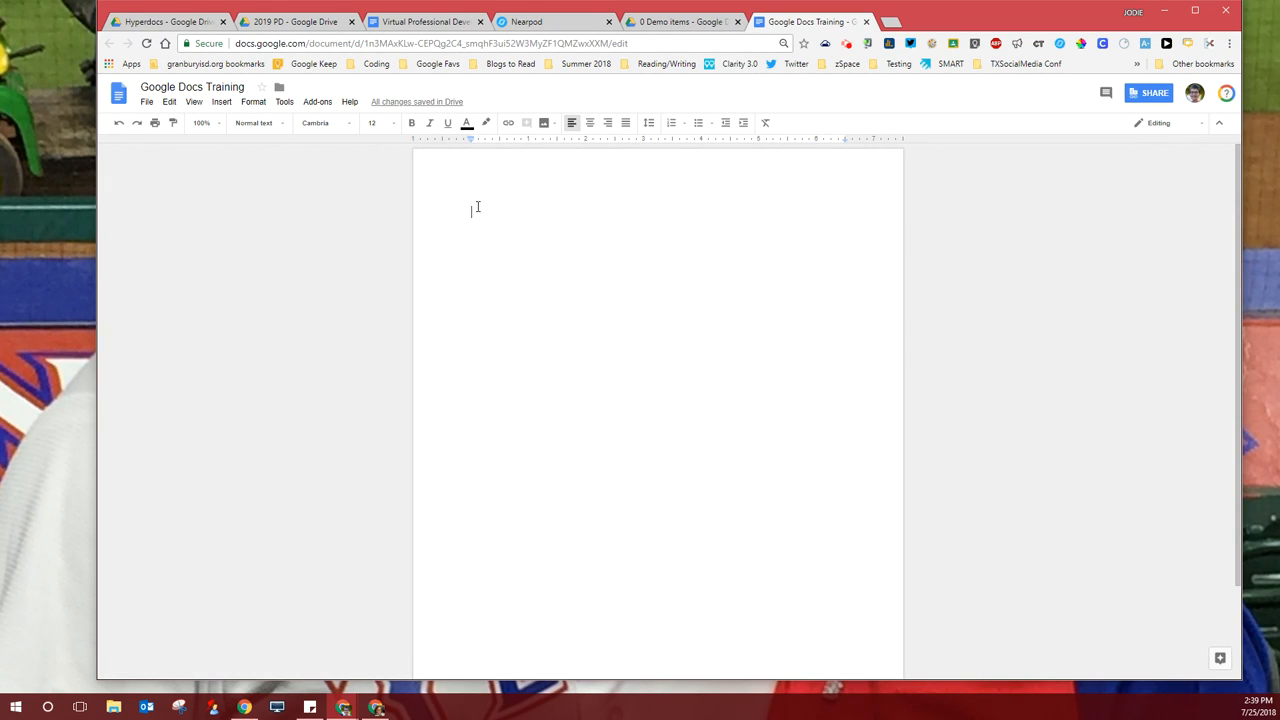
type("1. Collaborative")
key("Return")
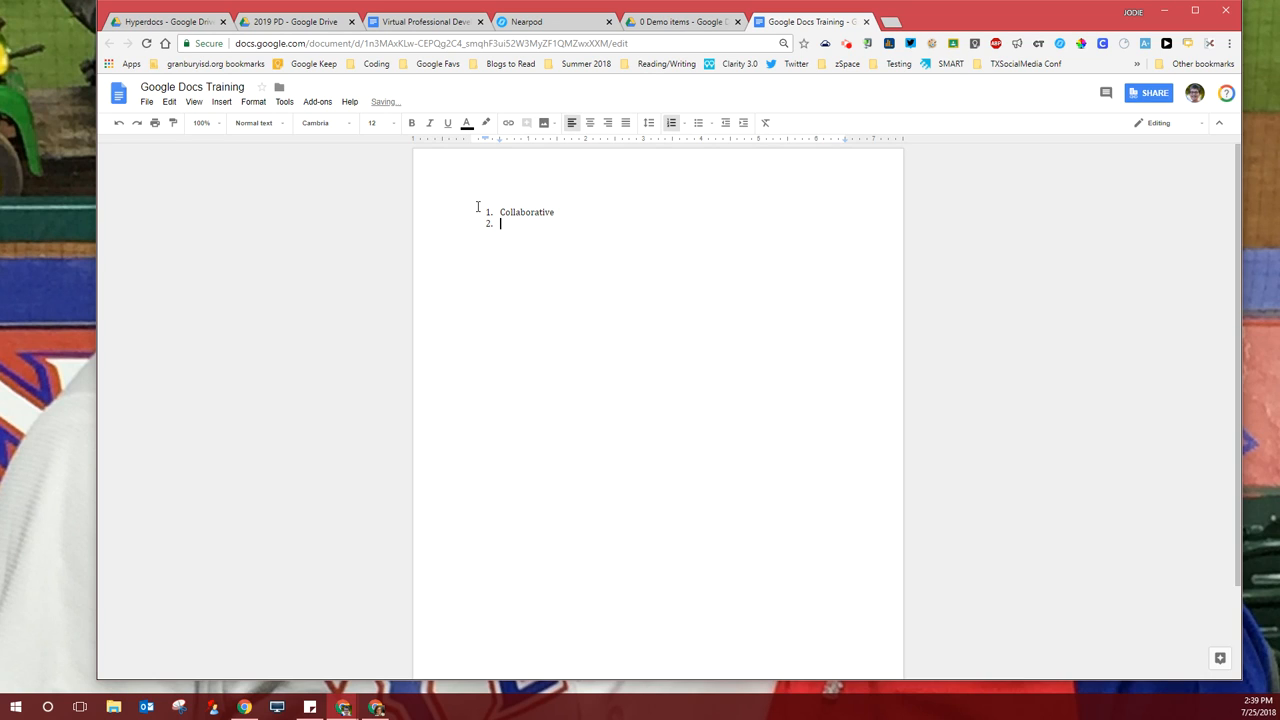
type("Multiple people")
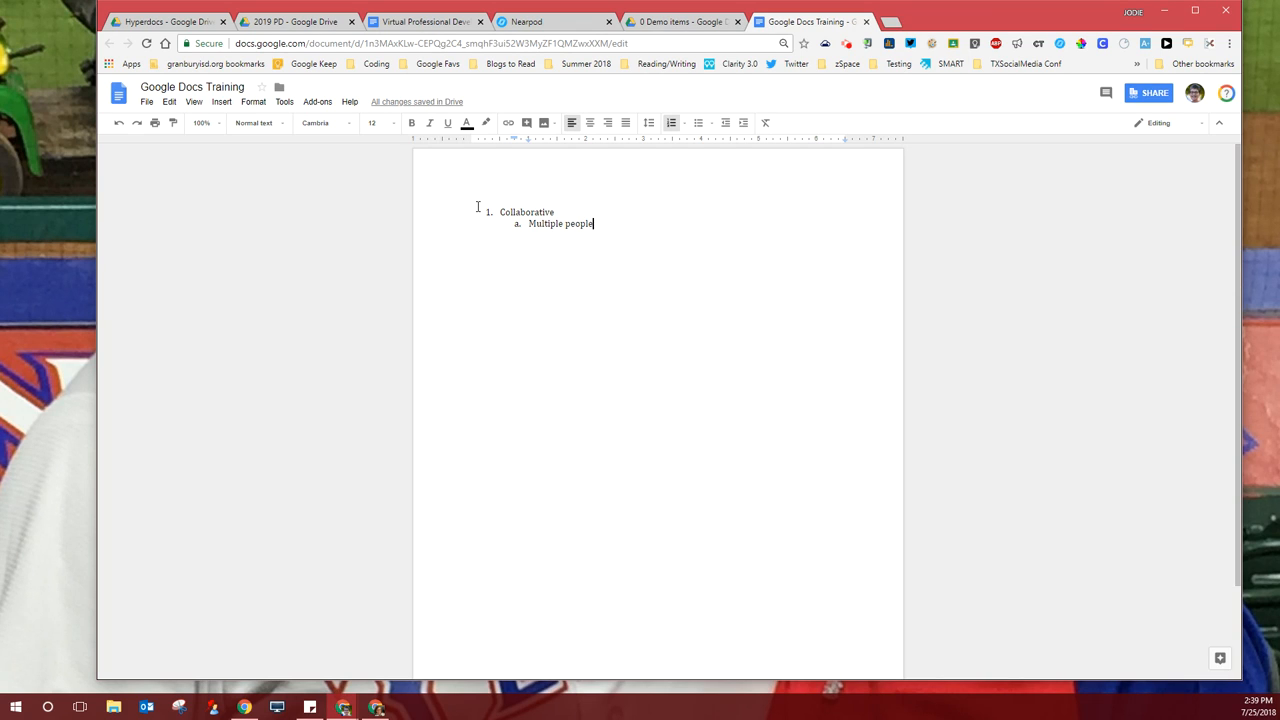
key("Return")
type("Real time changes")
key("Return")
type("Eliminat")
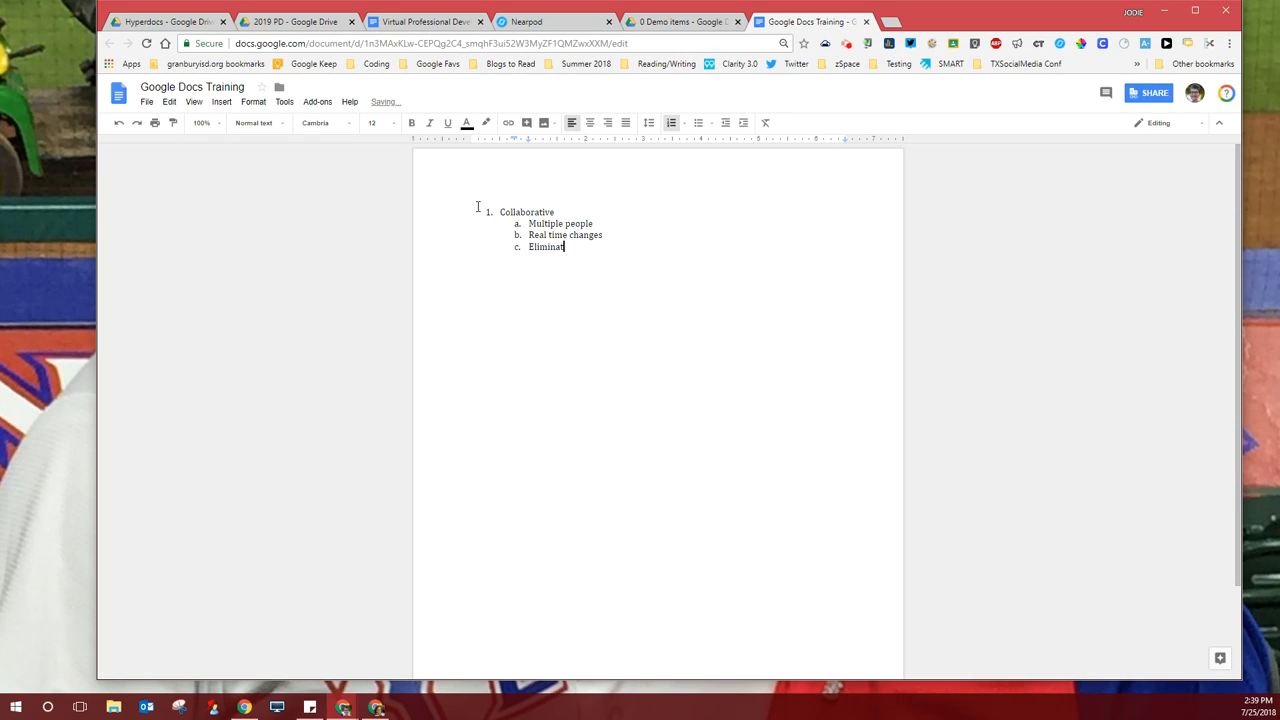
type("es the need to email")
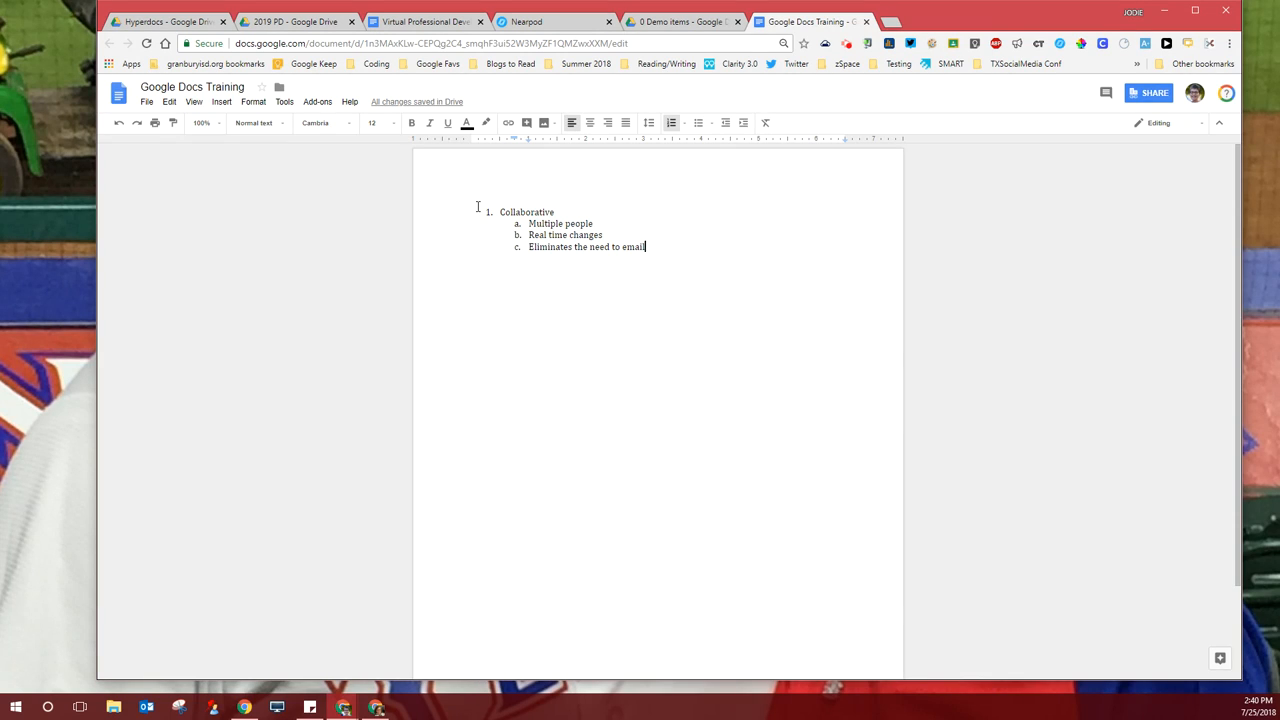
Add "Chromebooks" as the second main list item and write "Shared settings" as plain text below the list.
key("Return")
type("Chromebooks")
key("Return")
key("Return")
type("Shared settings")
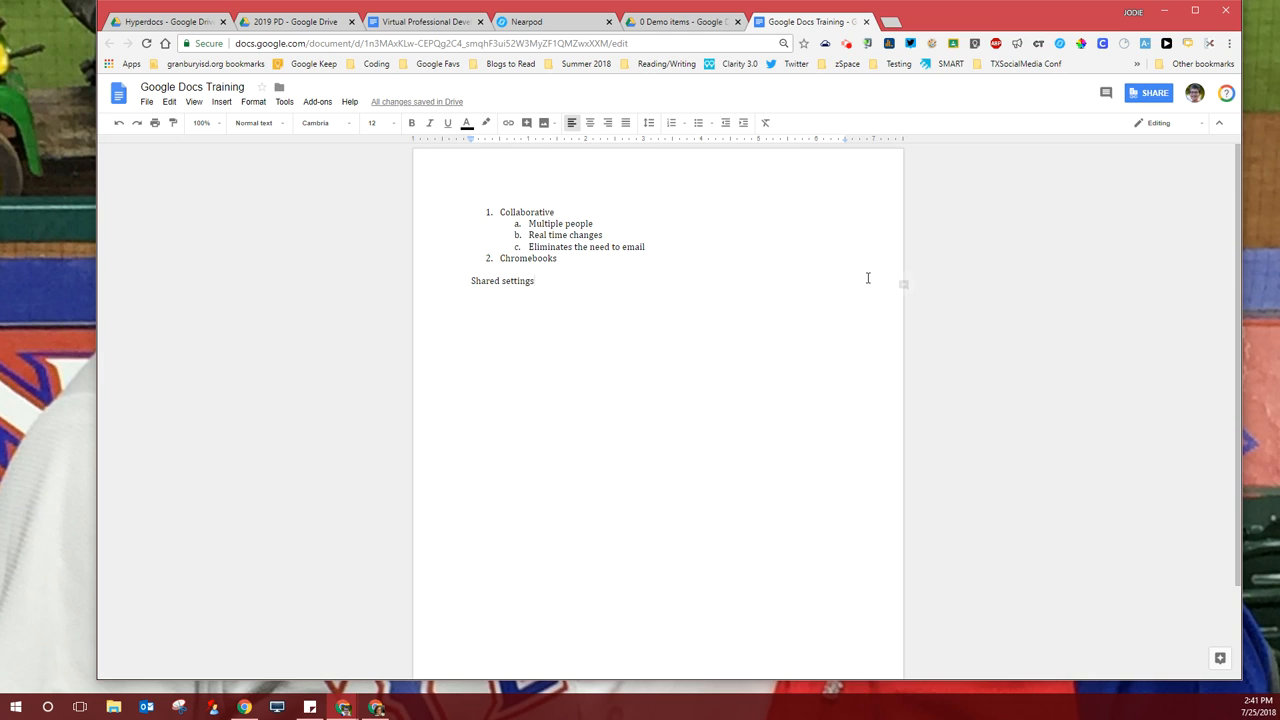
left_click(219, 102)
mouse_move(233, 125)
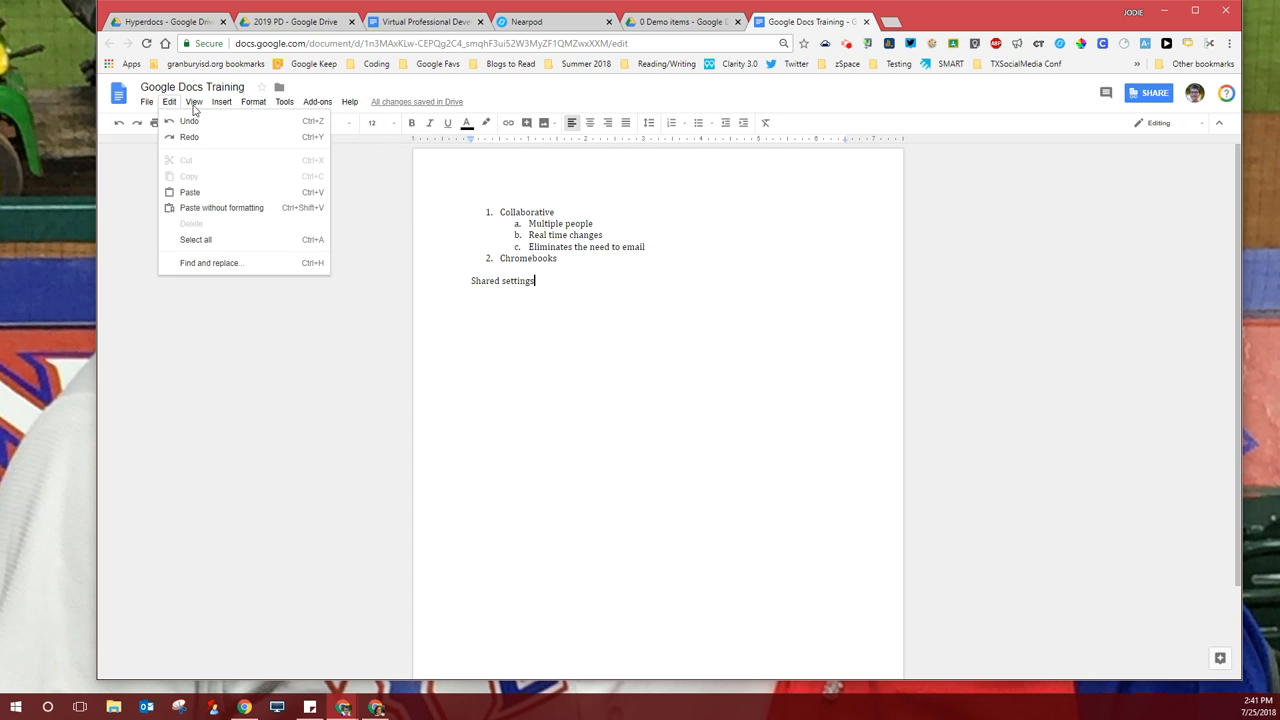
mouse_move(253, 102)
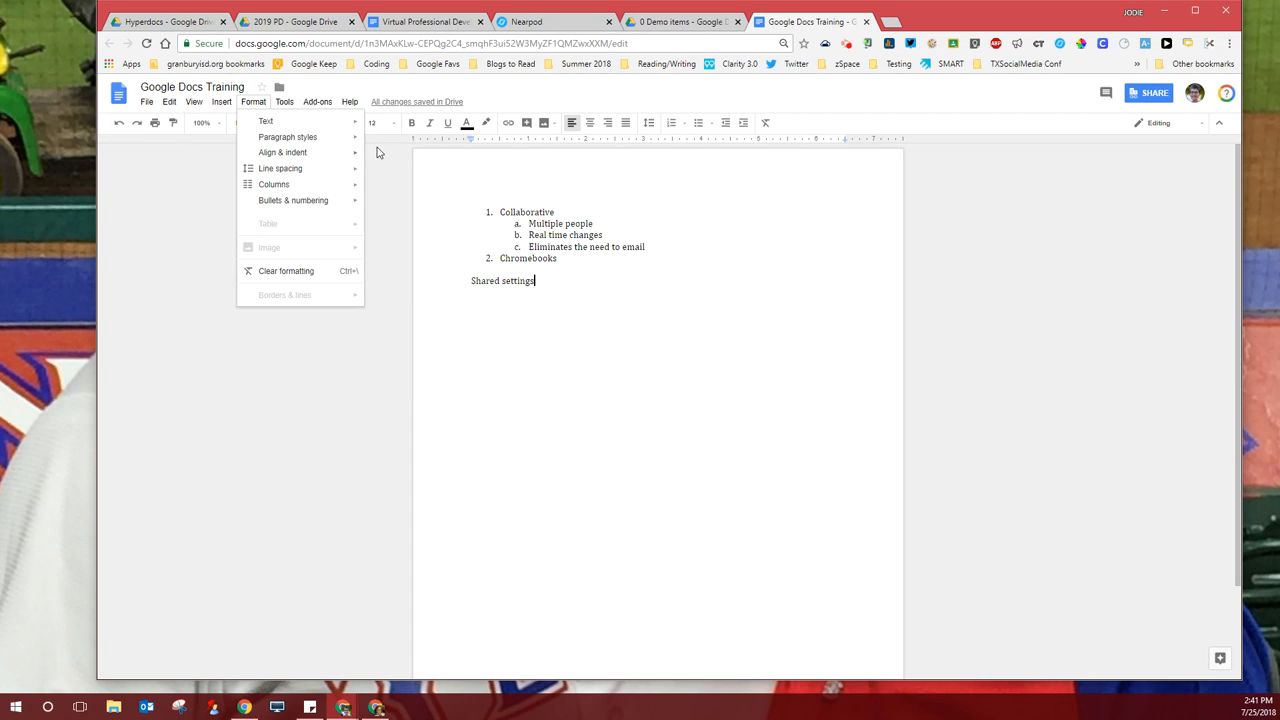
left_click(394, 170)
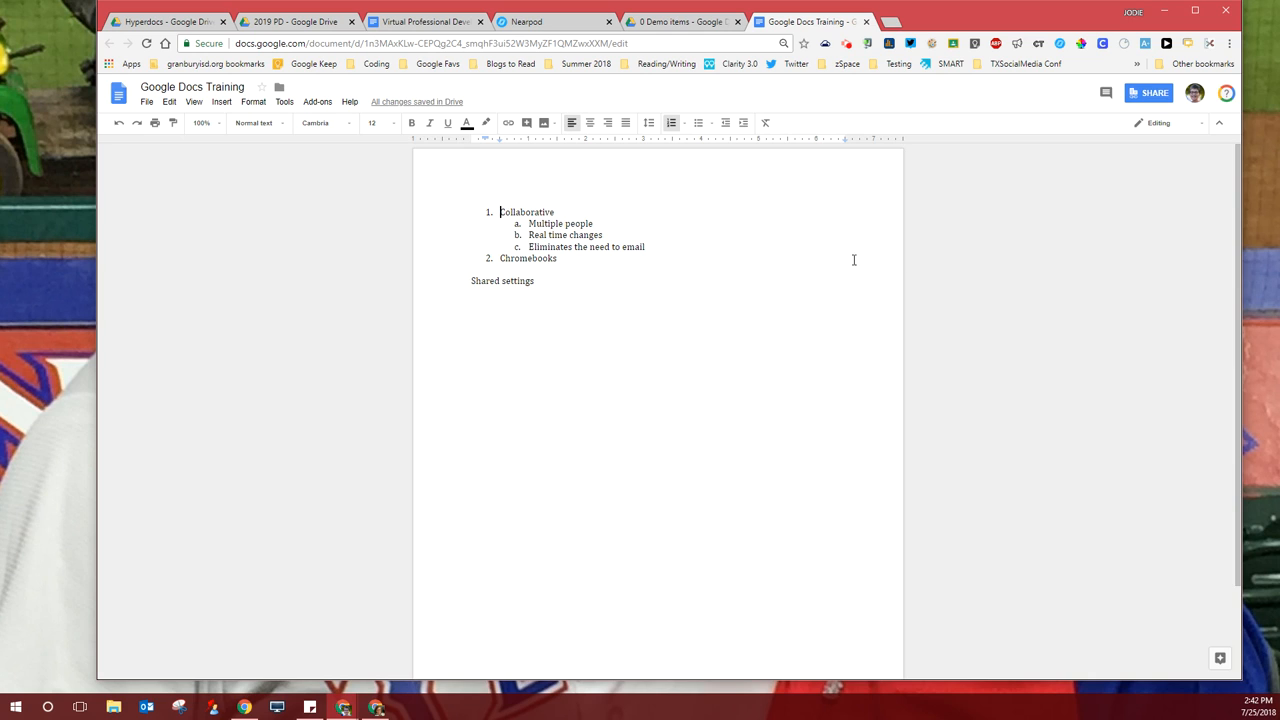
Change the document's link sharing to "On - Anyone with the link" with "Can edit" access and save the sharing settings.
left_click(1151, 93)
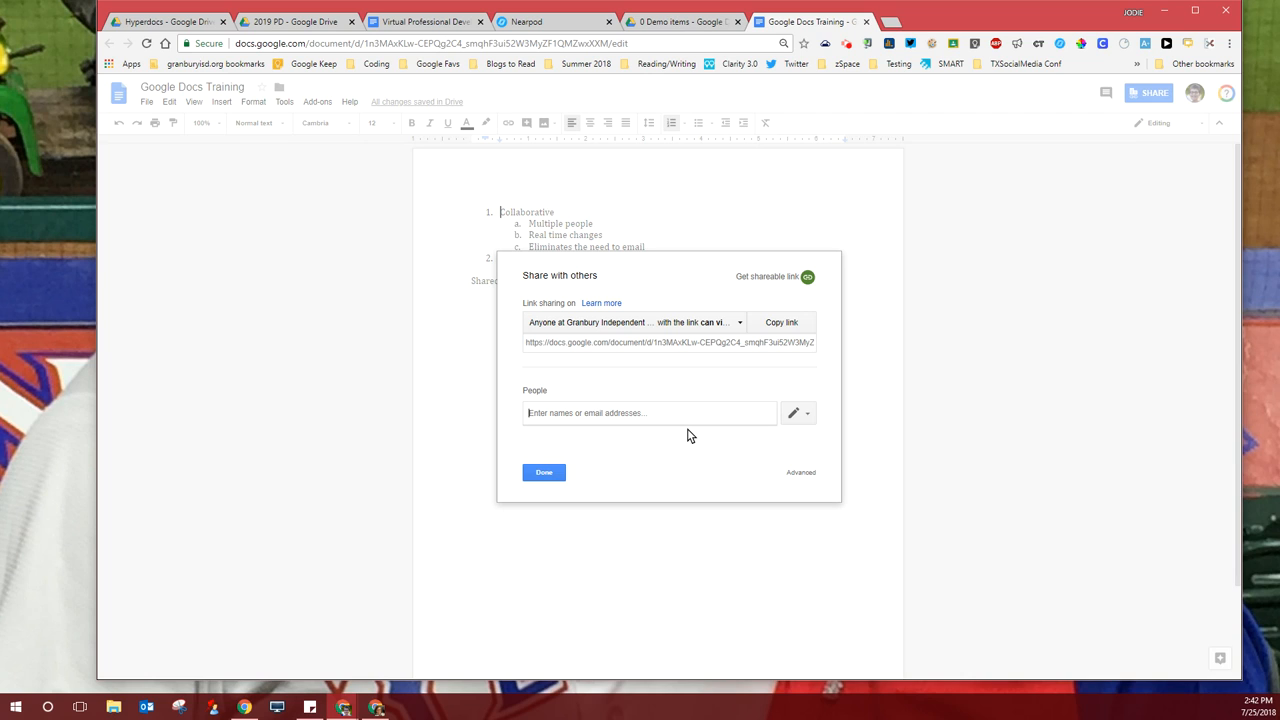
left_click(800, 472)
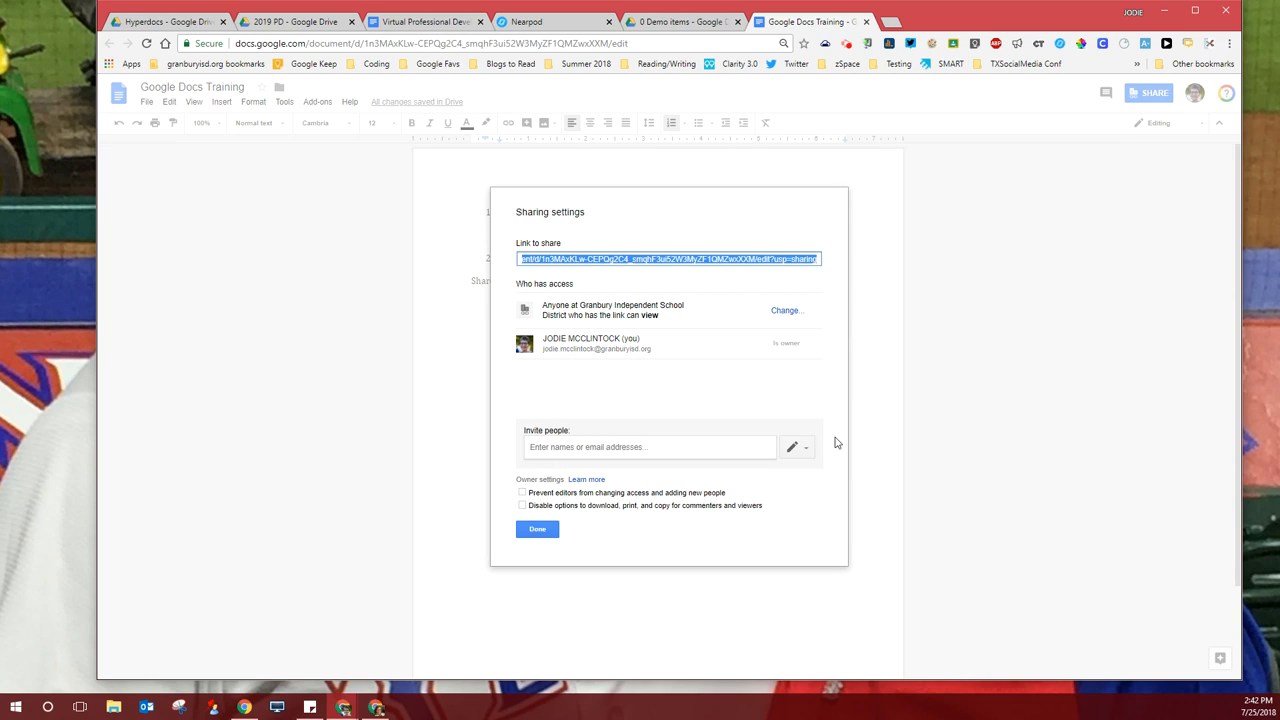
left_click(785, 313)
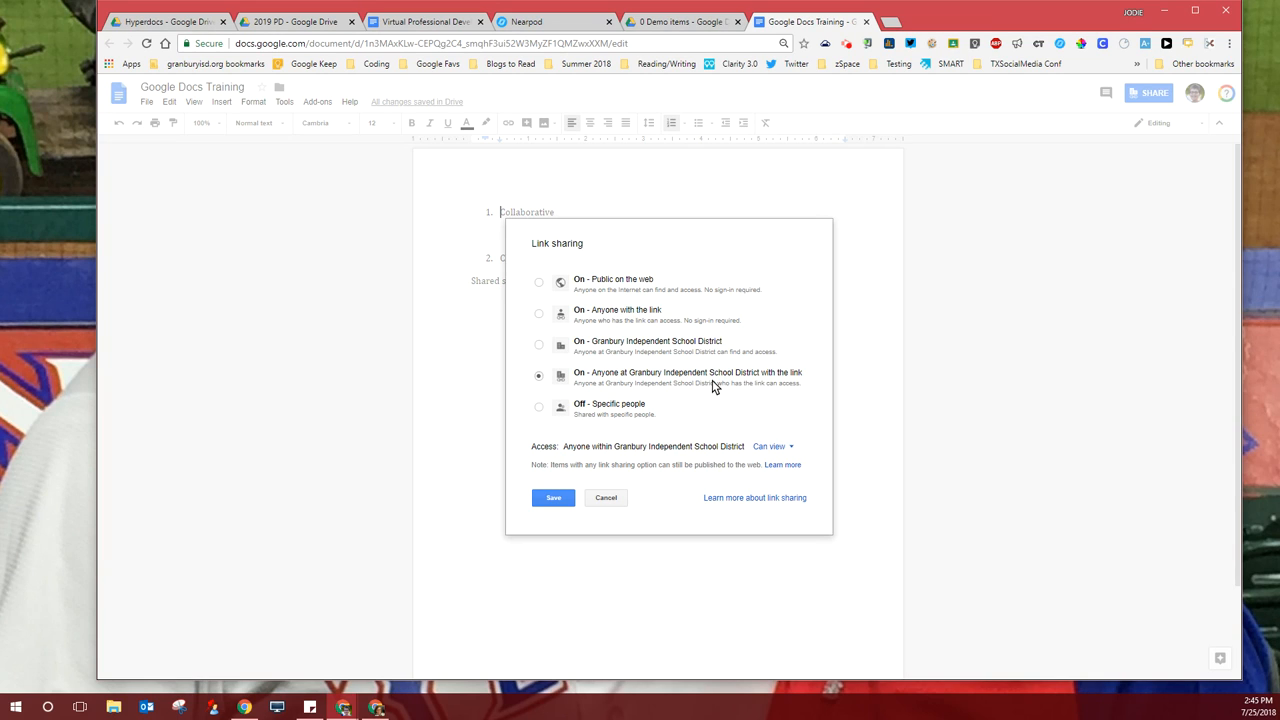
left_click(539, 409)
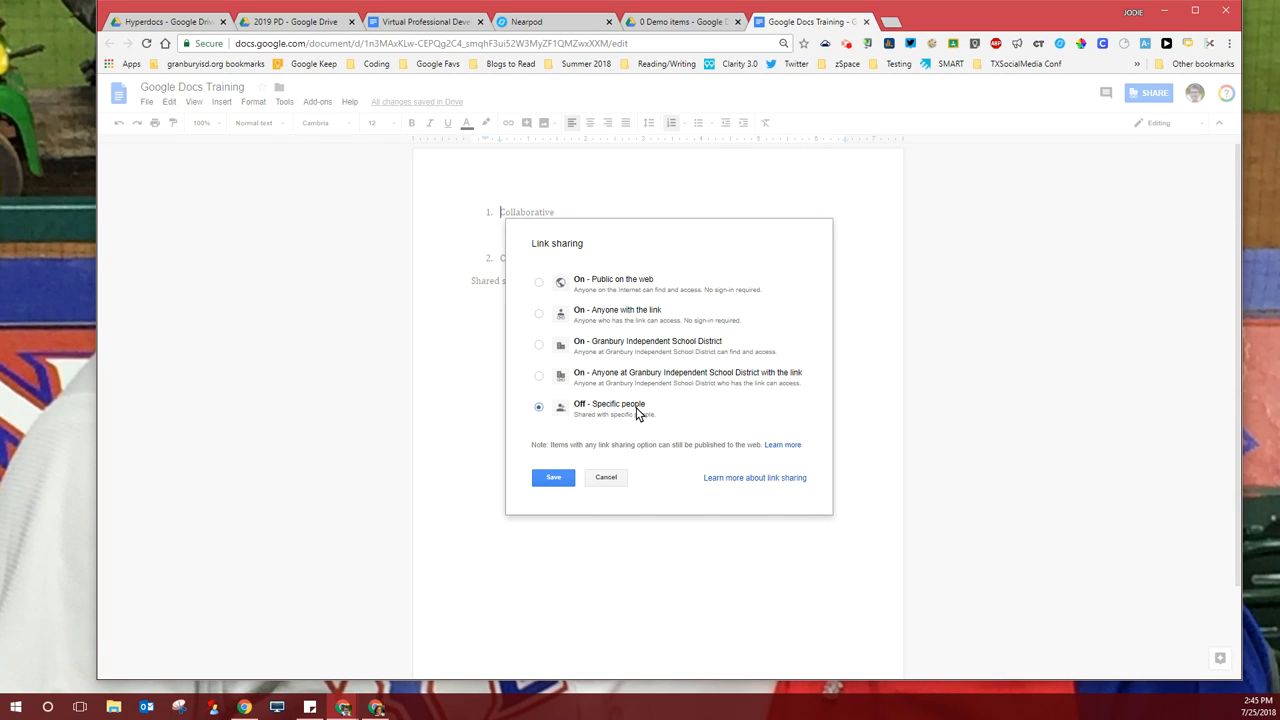
left_click(538, 316)
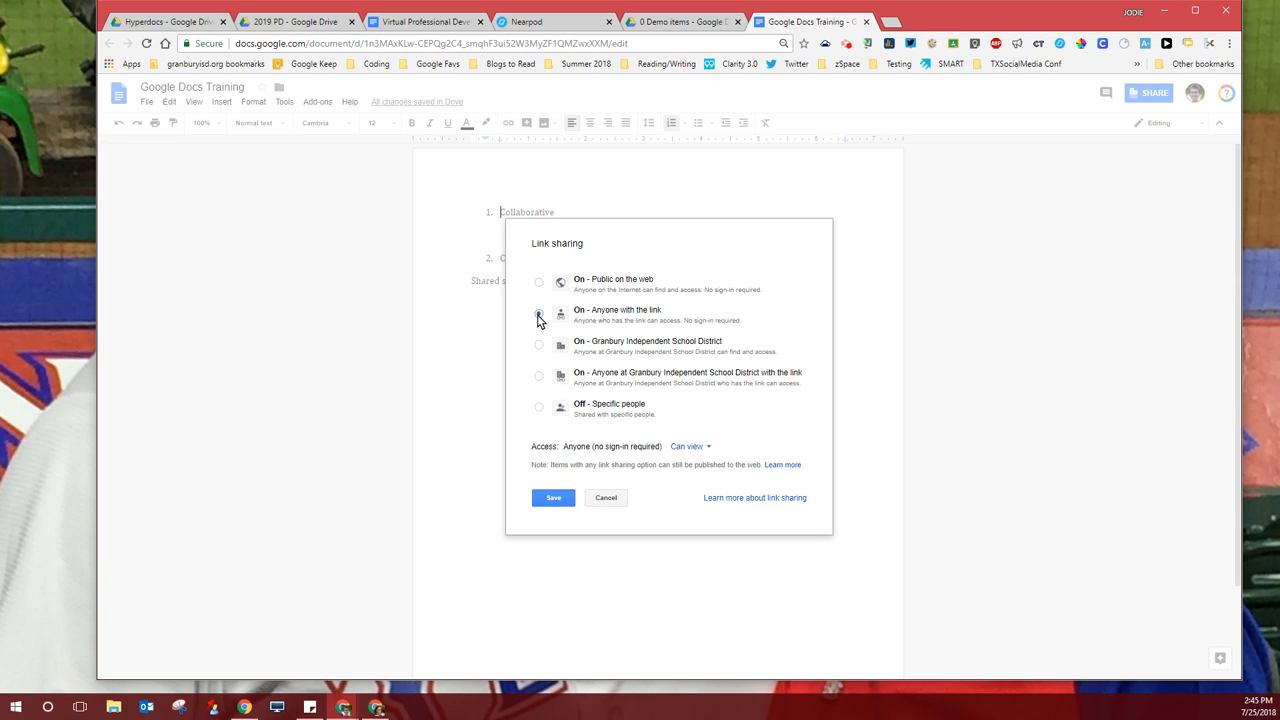
left_click(710, 449)
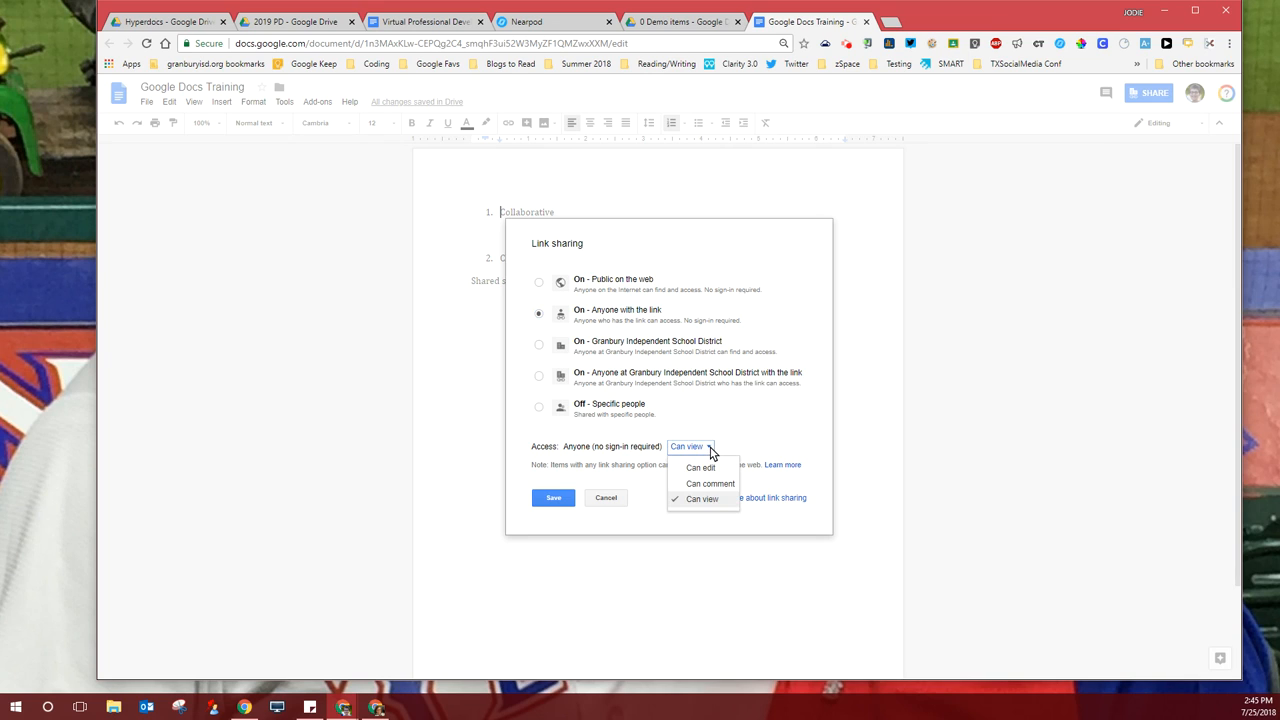
left_click(708, 469)
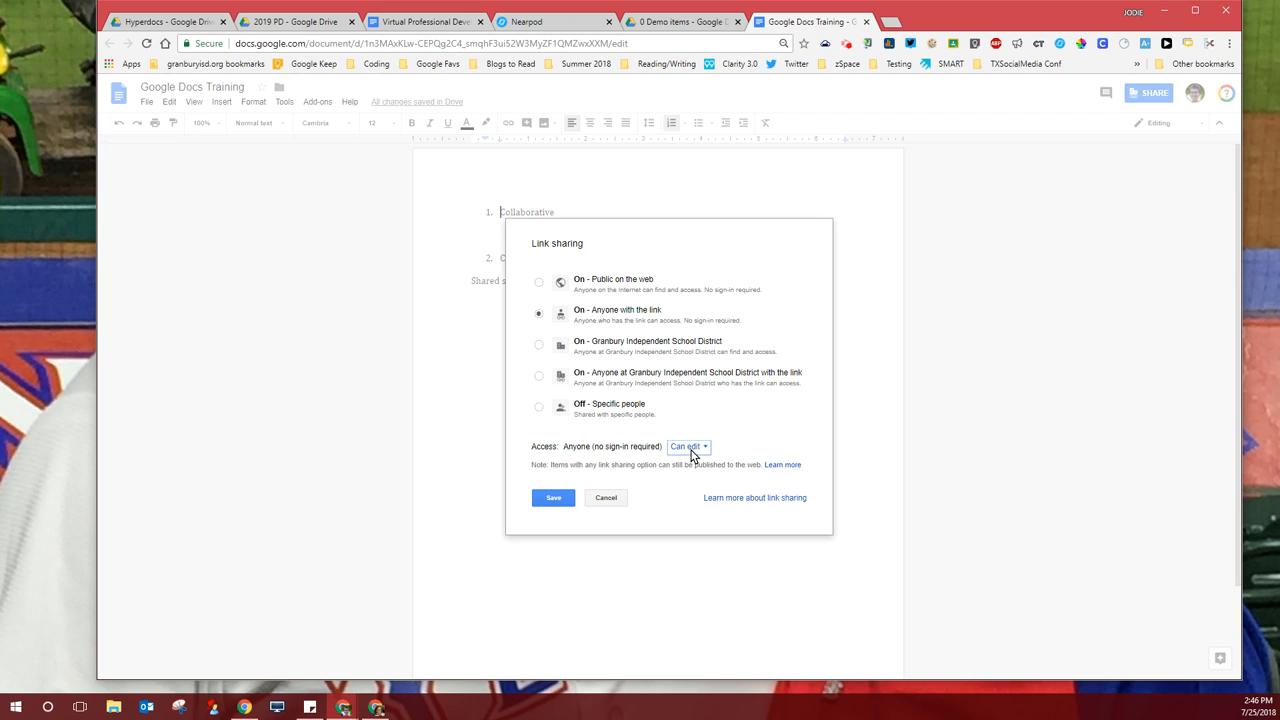
left_click(565, 499)
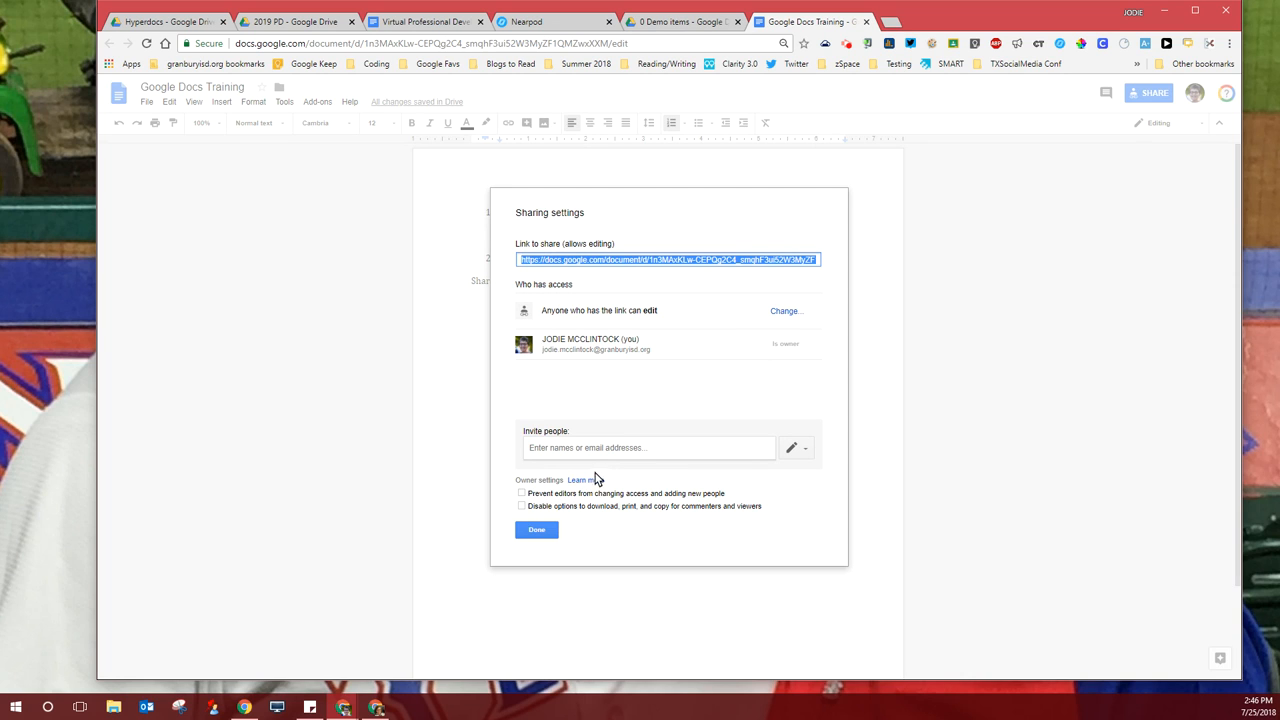
left_click(538, 530)
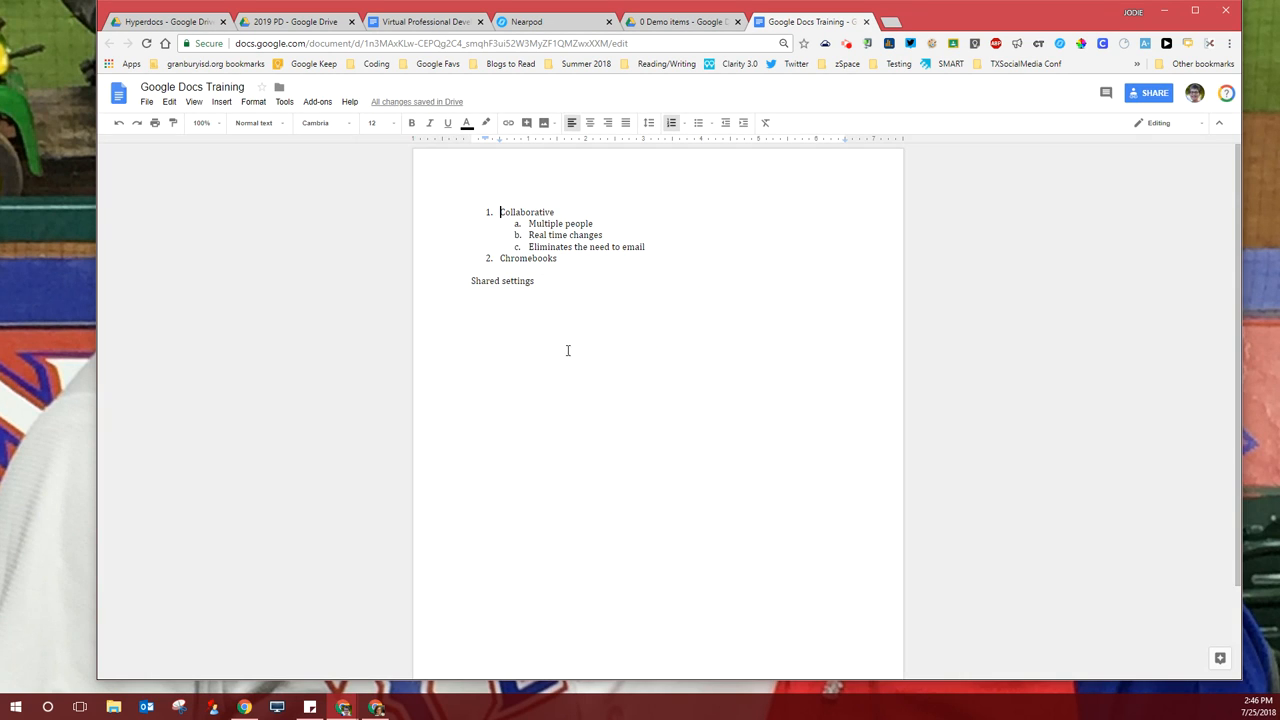
Insert a table with two columns and four rows below the "Shared settings" line.
left_click(548, 283)
key("Return")
left_click(221, 101)
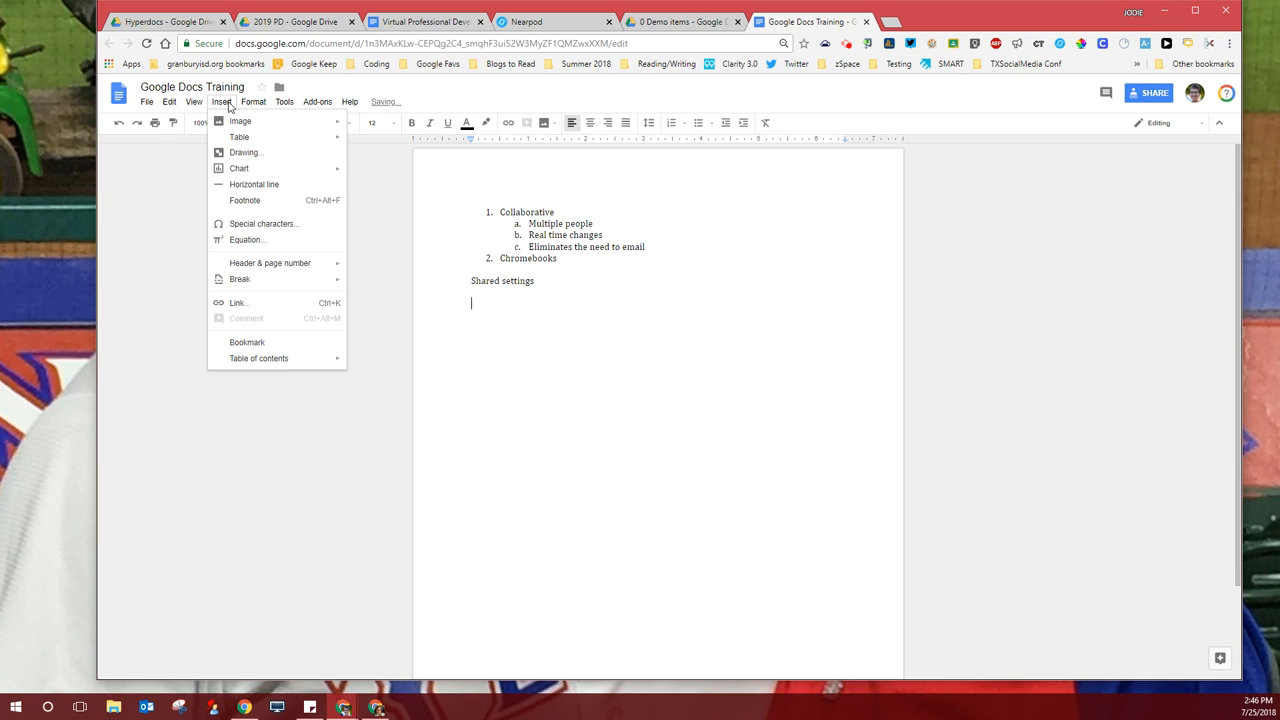
mouse_move(257, 137)
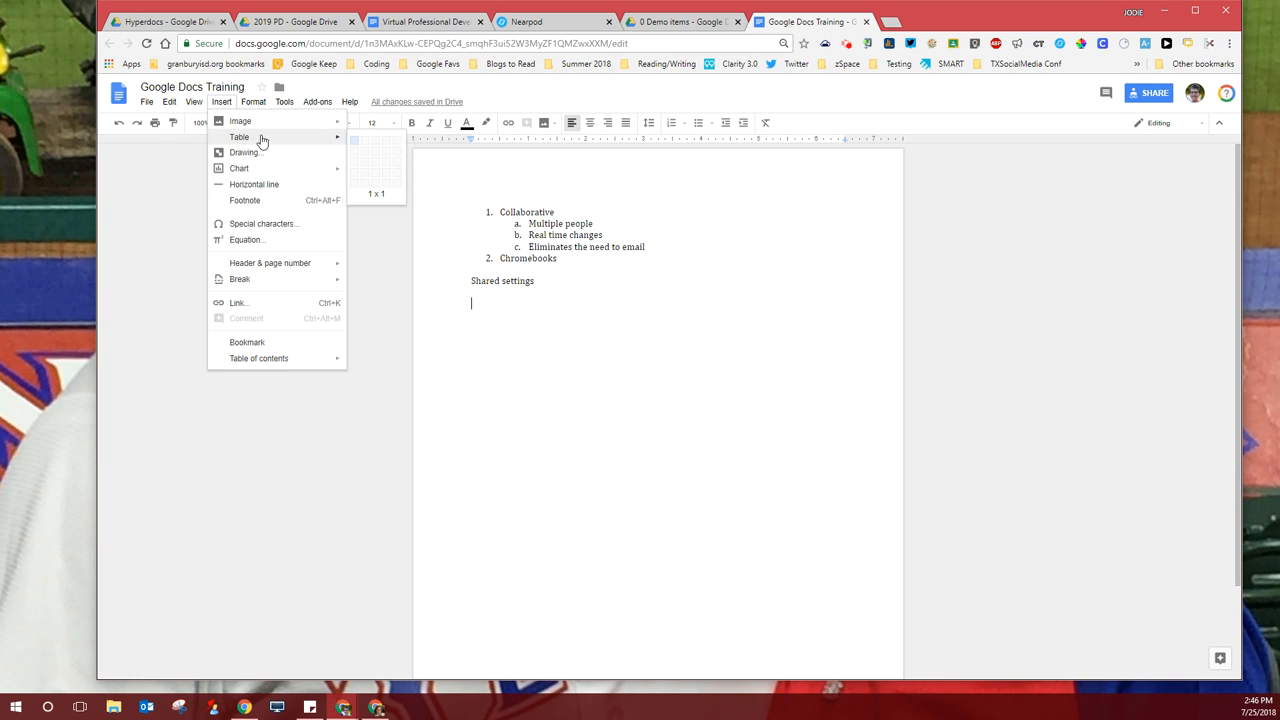
left_click(366, 176)
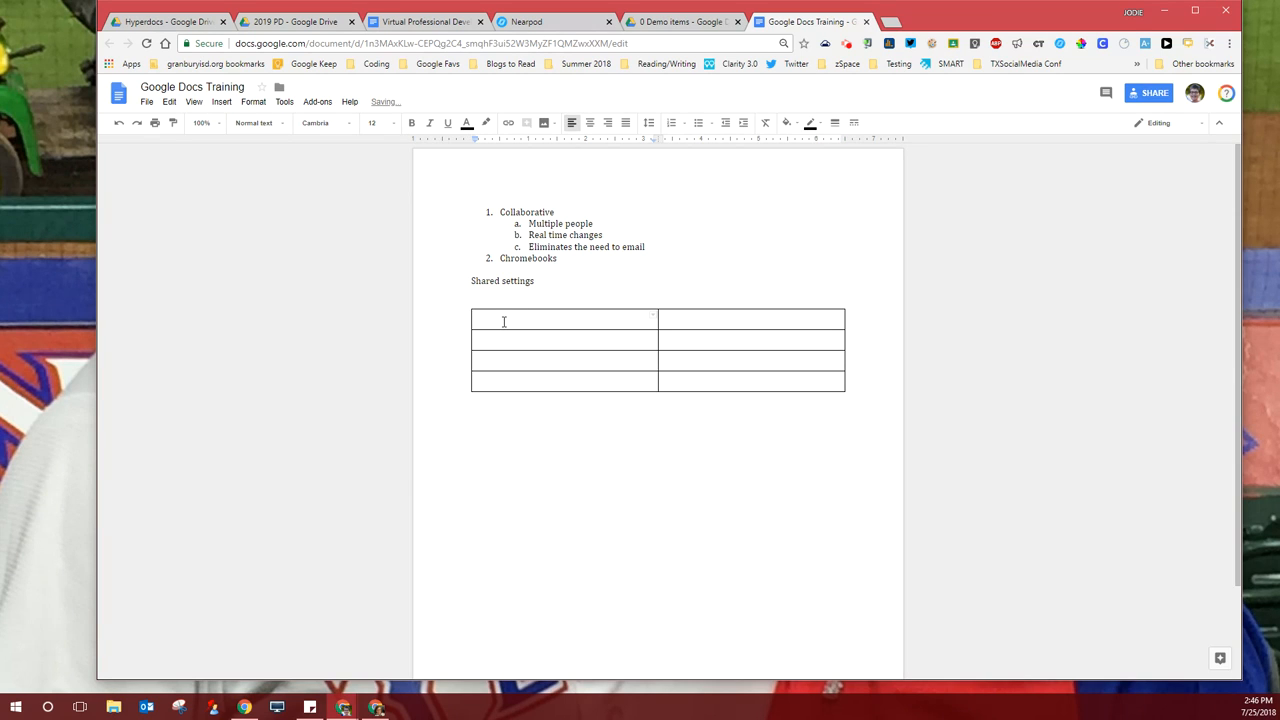
Fill the table's header row with "Parent Name" and "Item to Bring".
type("Parent Name")
key("Tab")
type("Item to Bring")
left_click(506, 342)
left_click(487, 362)
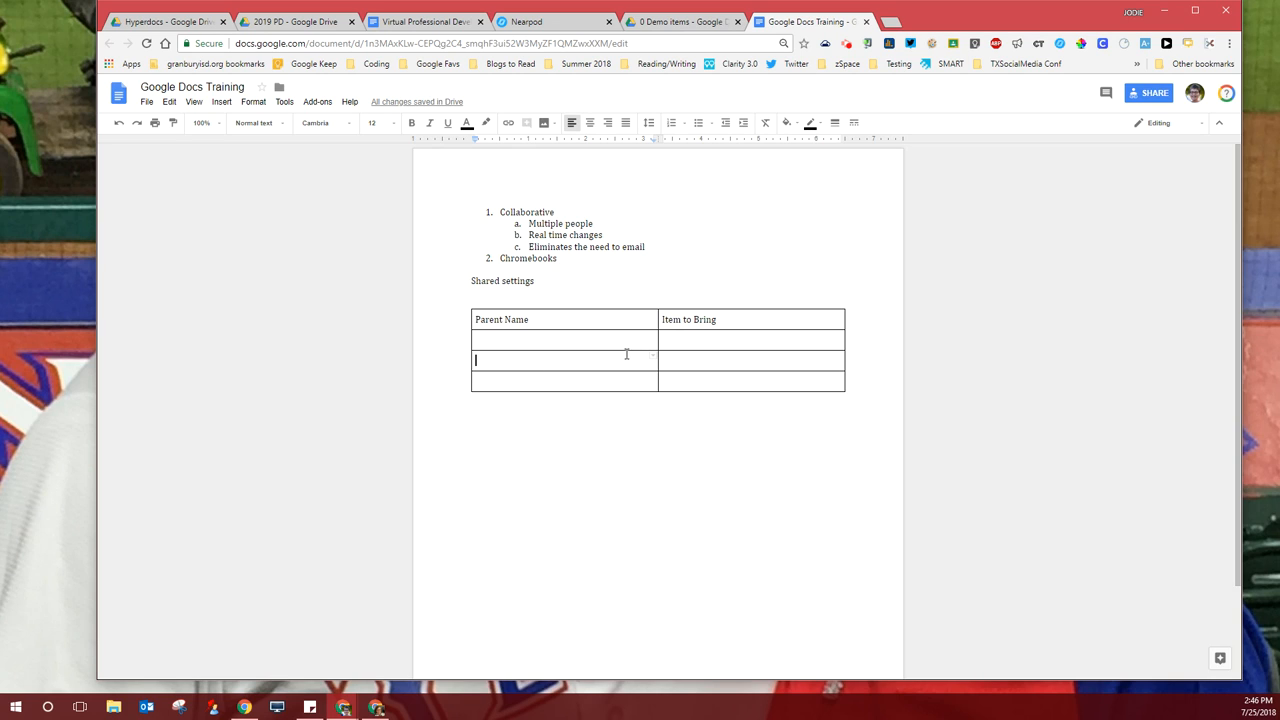